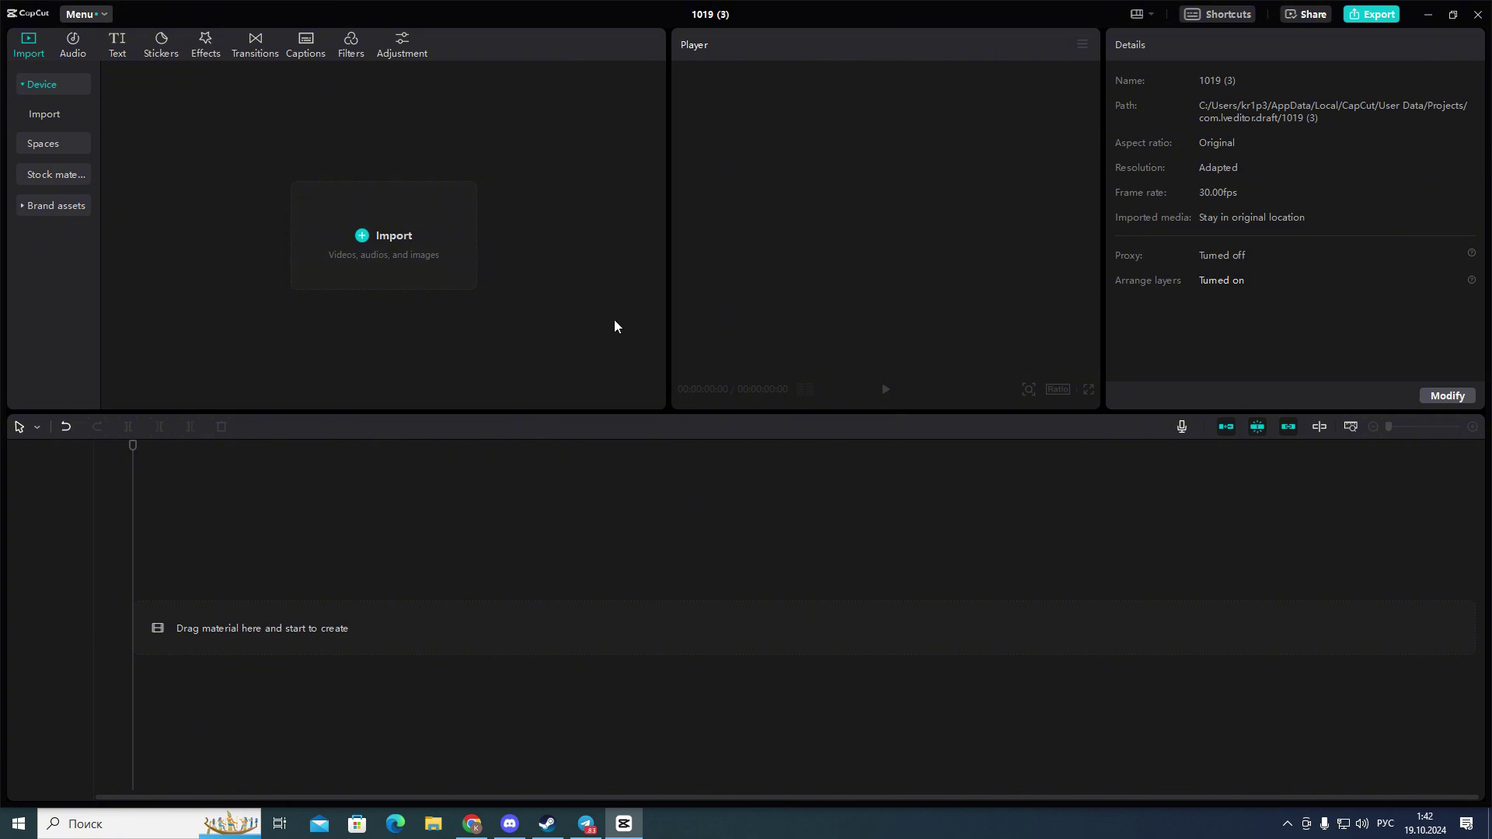
Step: Import the 2024.05.18 Desktop screen recording from the Videos folder
click(369, 242)
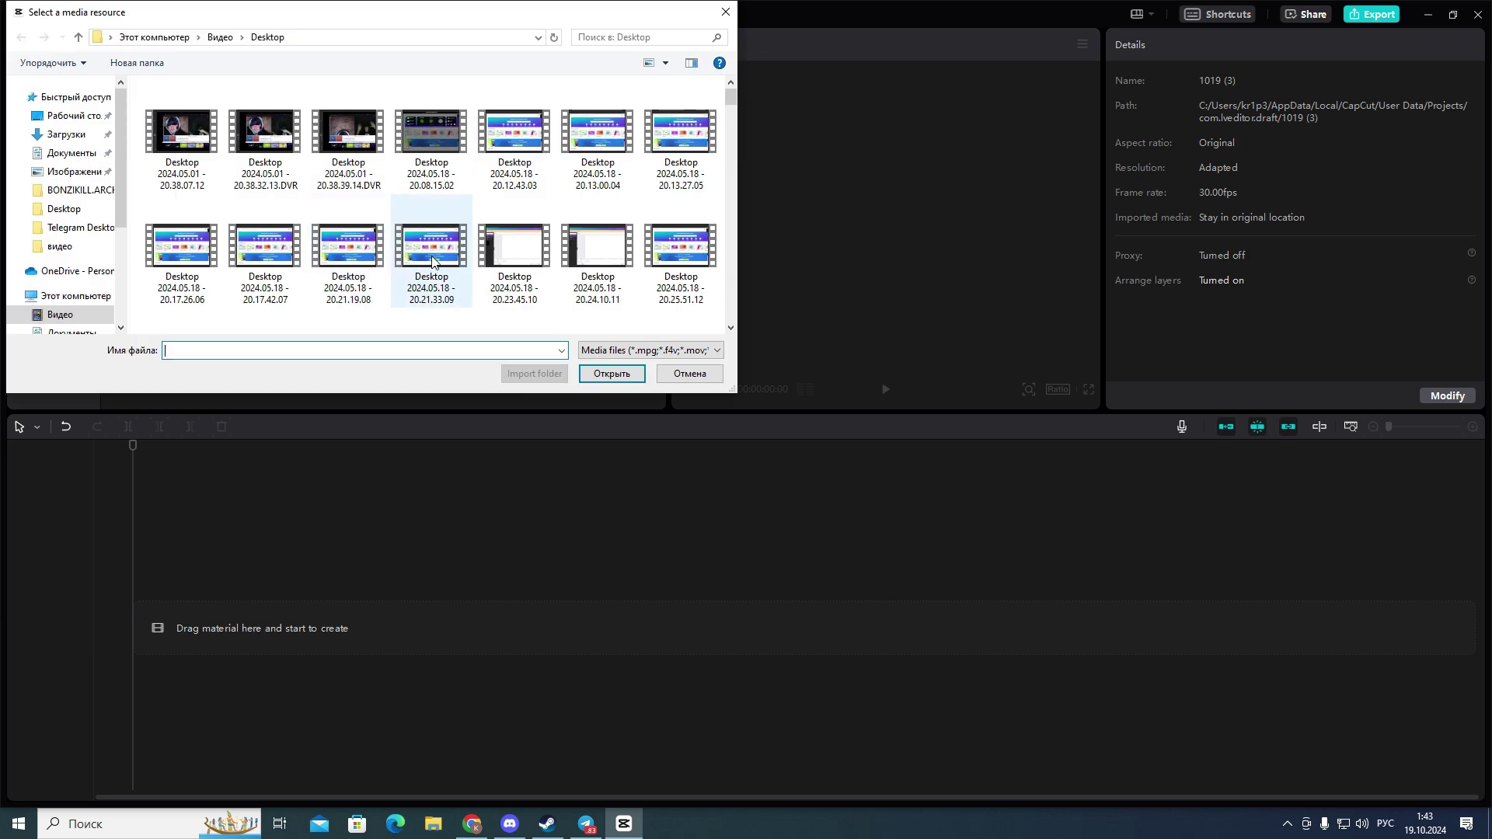
scroll(434, 270, up, 1)
scroll(433, 271, up, 1)
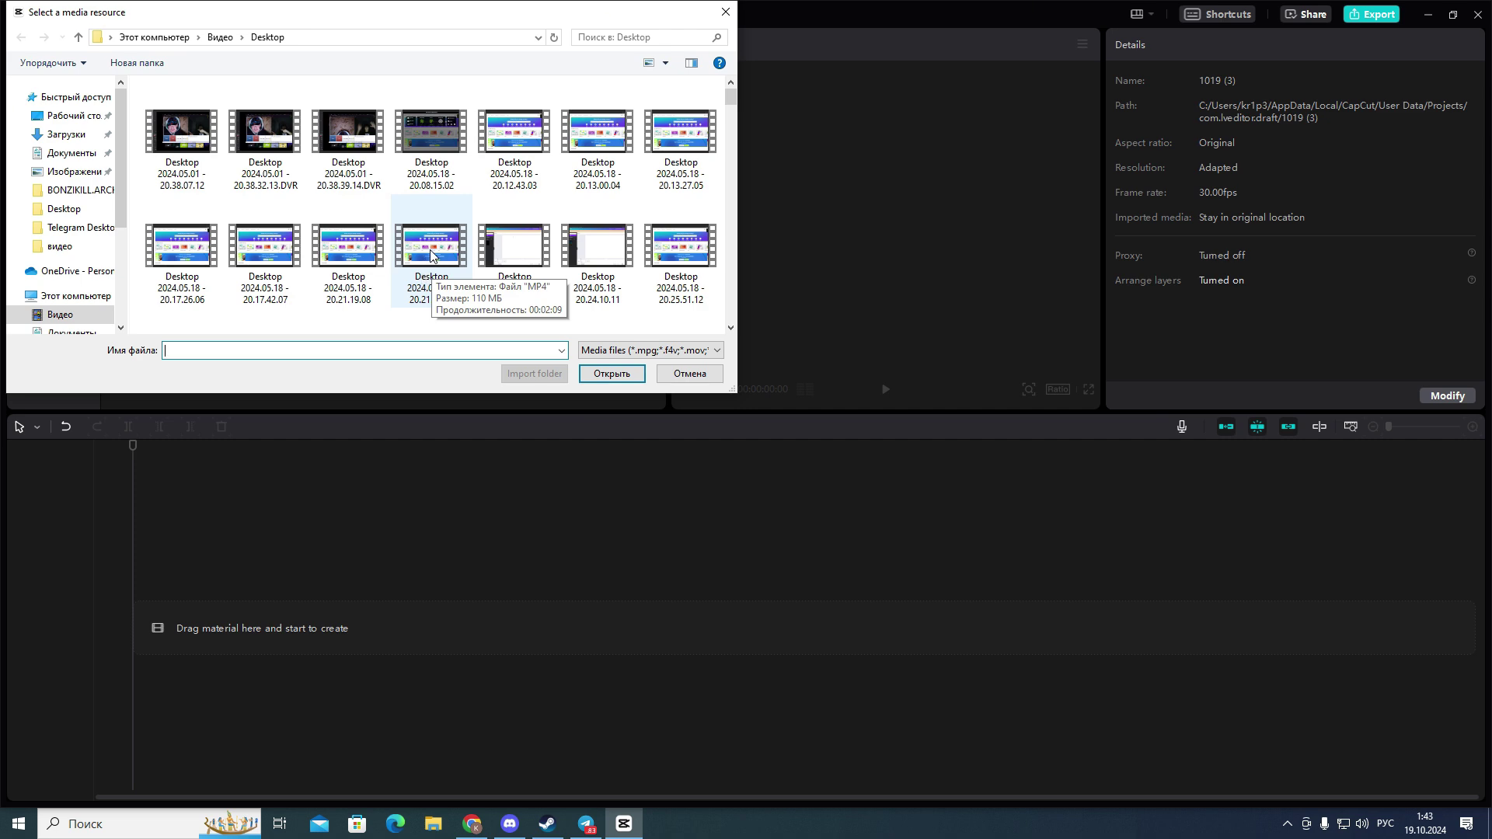
double_click(430, 254)
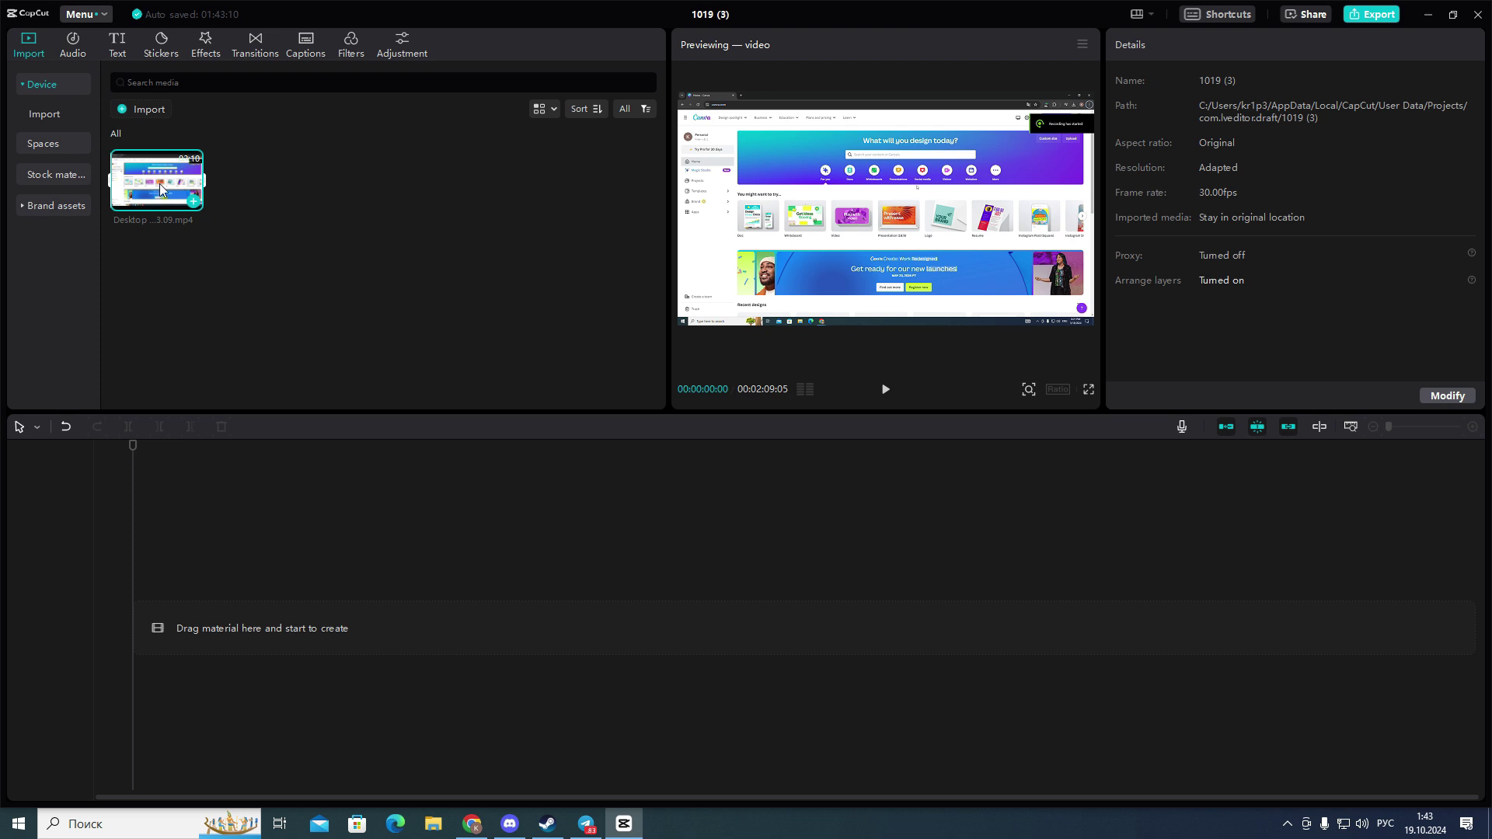
Step: Place the two-minute recording on the timeline and select the clip
mouse_move(158, 183)
mouse_down()
mouse_move(297, 464)
mouse_move(160, 633)
mouse_up()
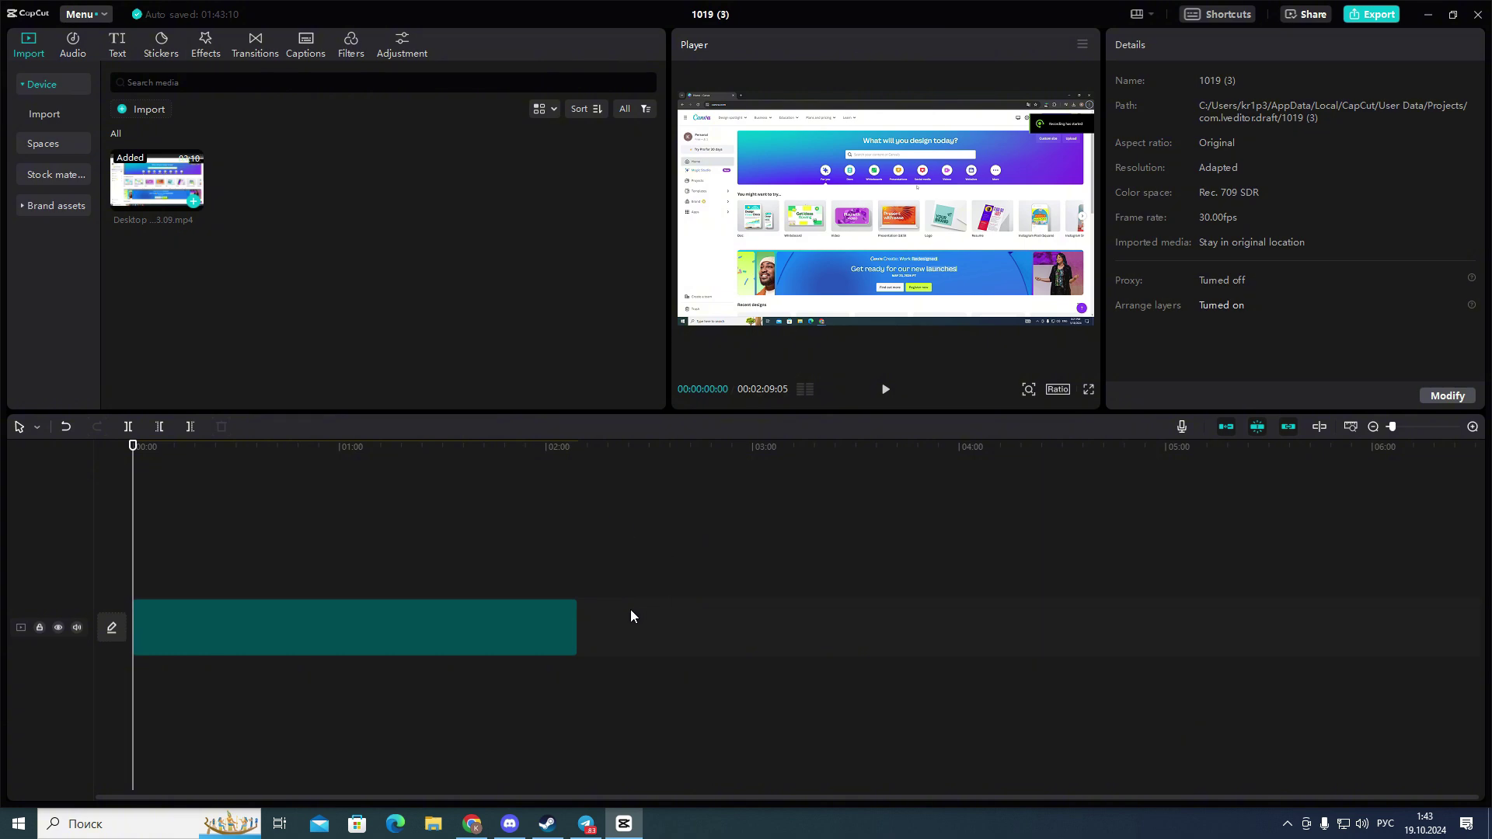
click(558, 622)
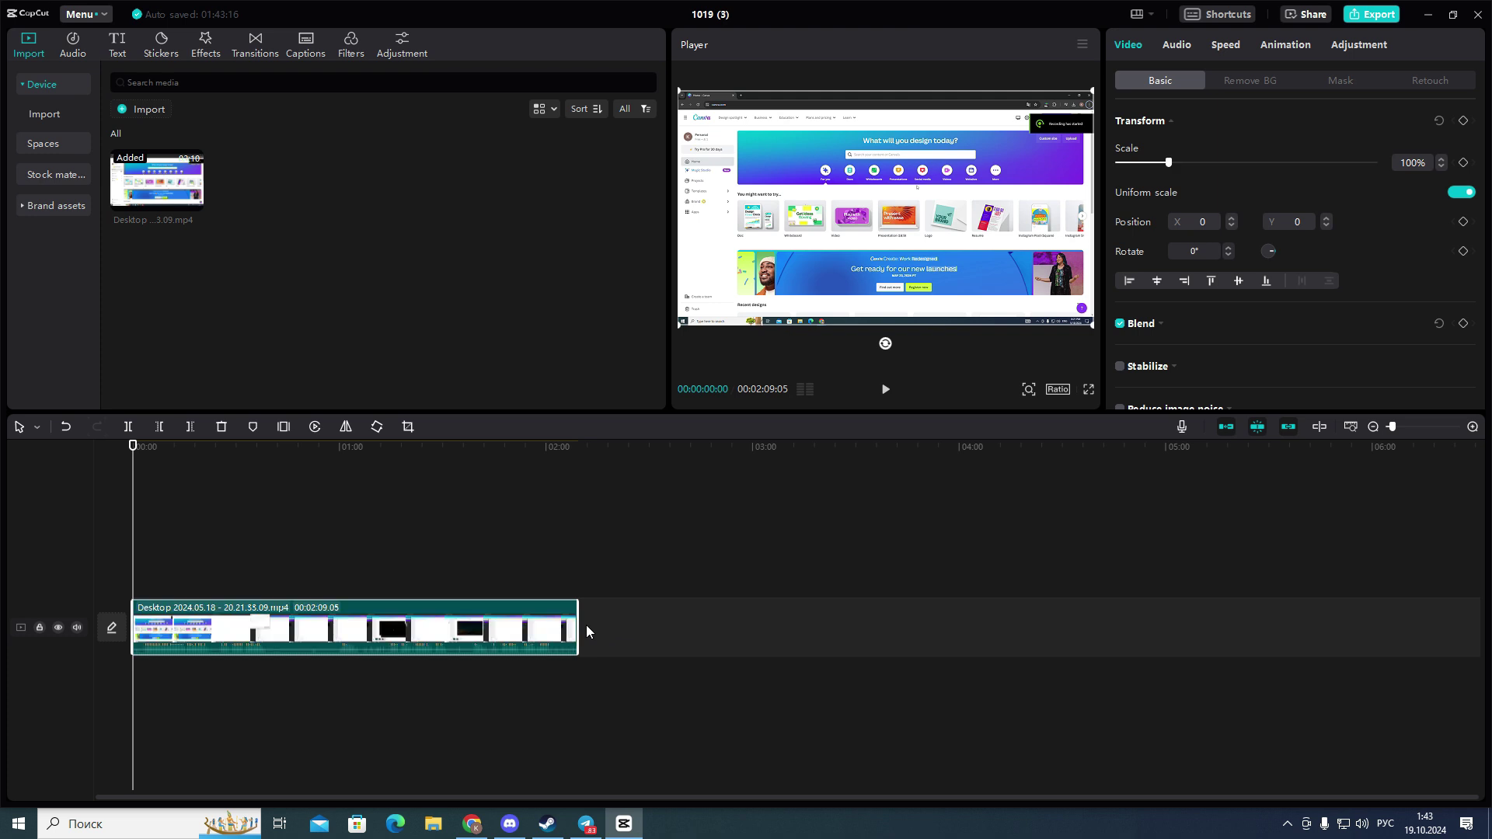
Step: Drag the clip's right edge to cut it from two minutes to about 31 seconds
drag(570, 630, 239, 606)
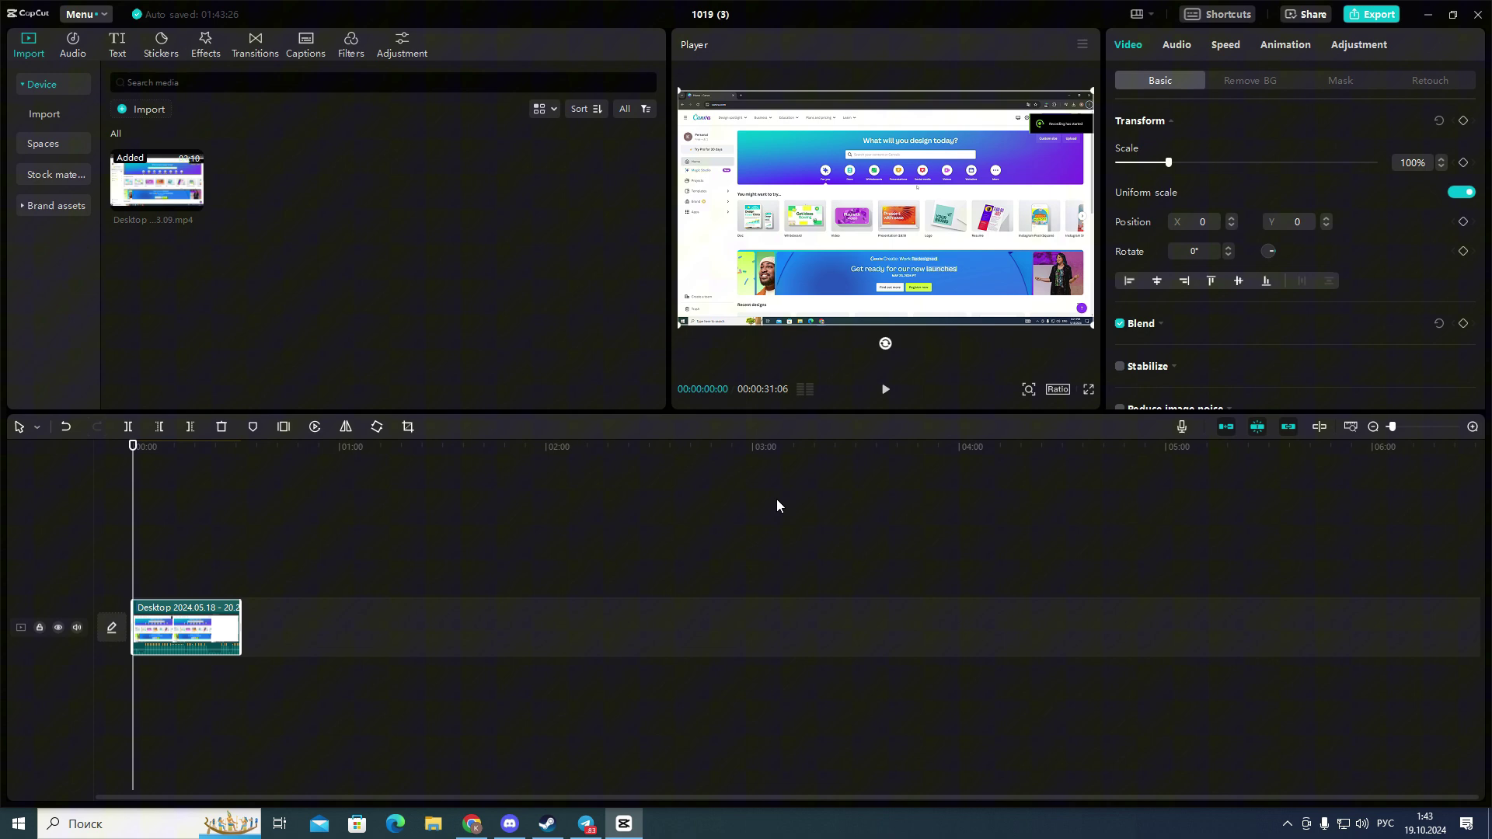
Step: Set the canvas aspect ratio to 9:16
click(1063, 394)
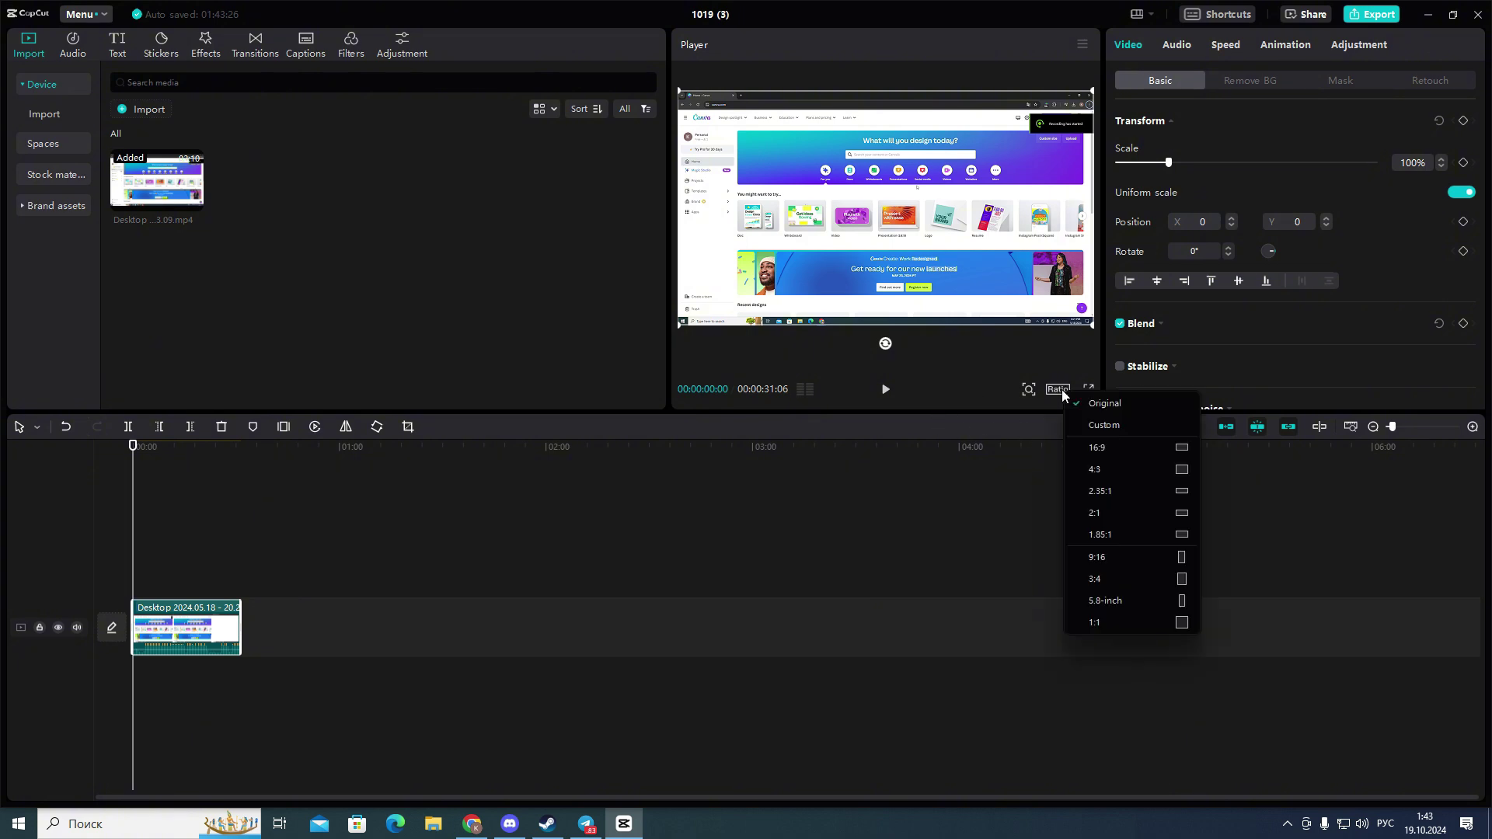
click(1106, 560)
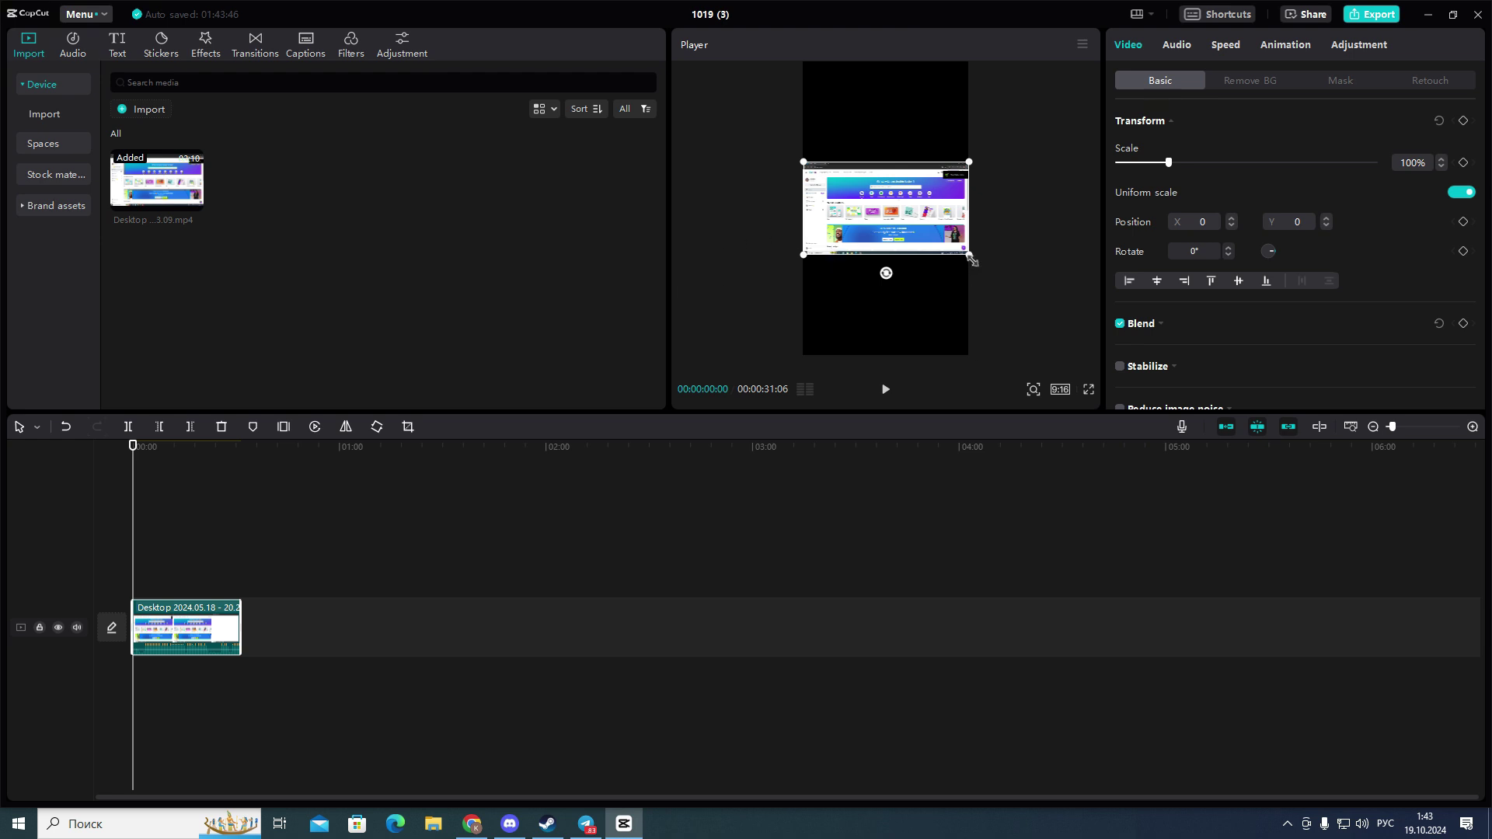
Step: Scale the clip to 340% and shift it to show 'What will you design today?'
drag(974, 257, 1085, 514)
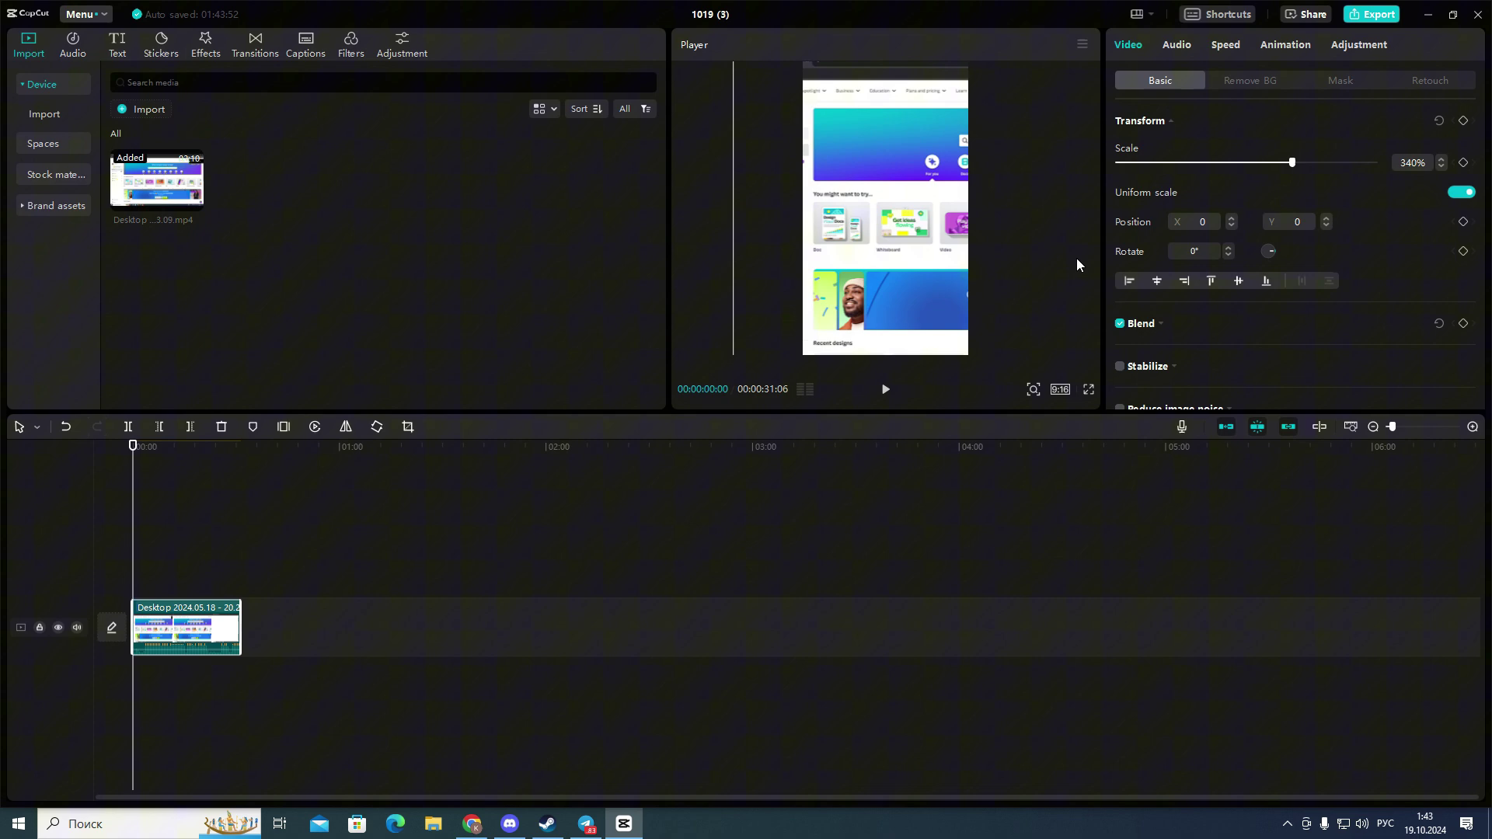
drag(1024, 265, 903, 264)
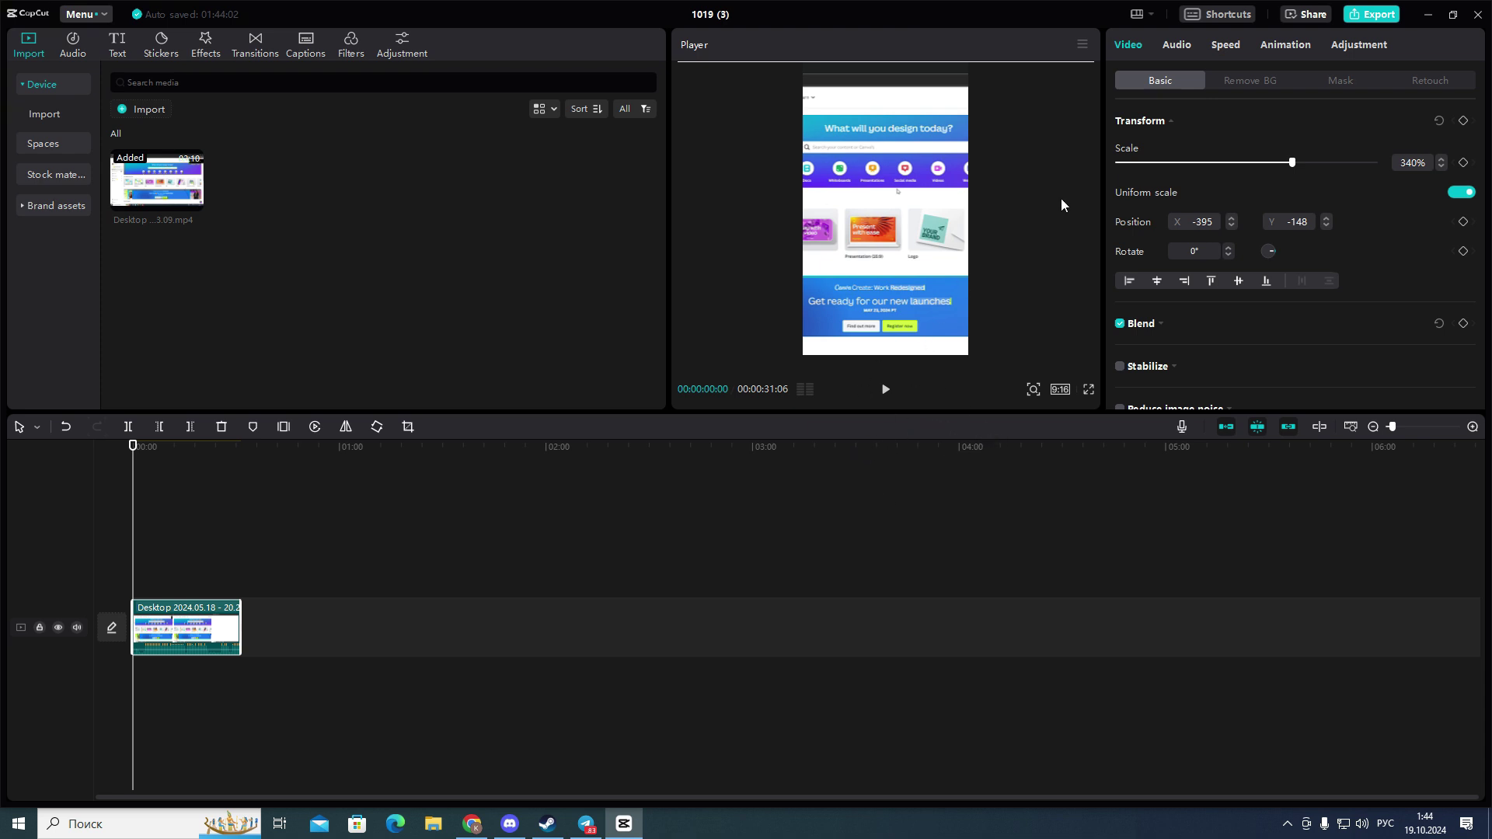
Step: Export the 32-second vertical video as a 4K MP4
click(1373, 16)
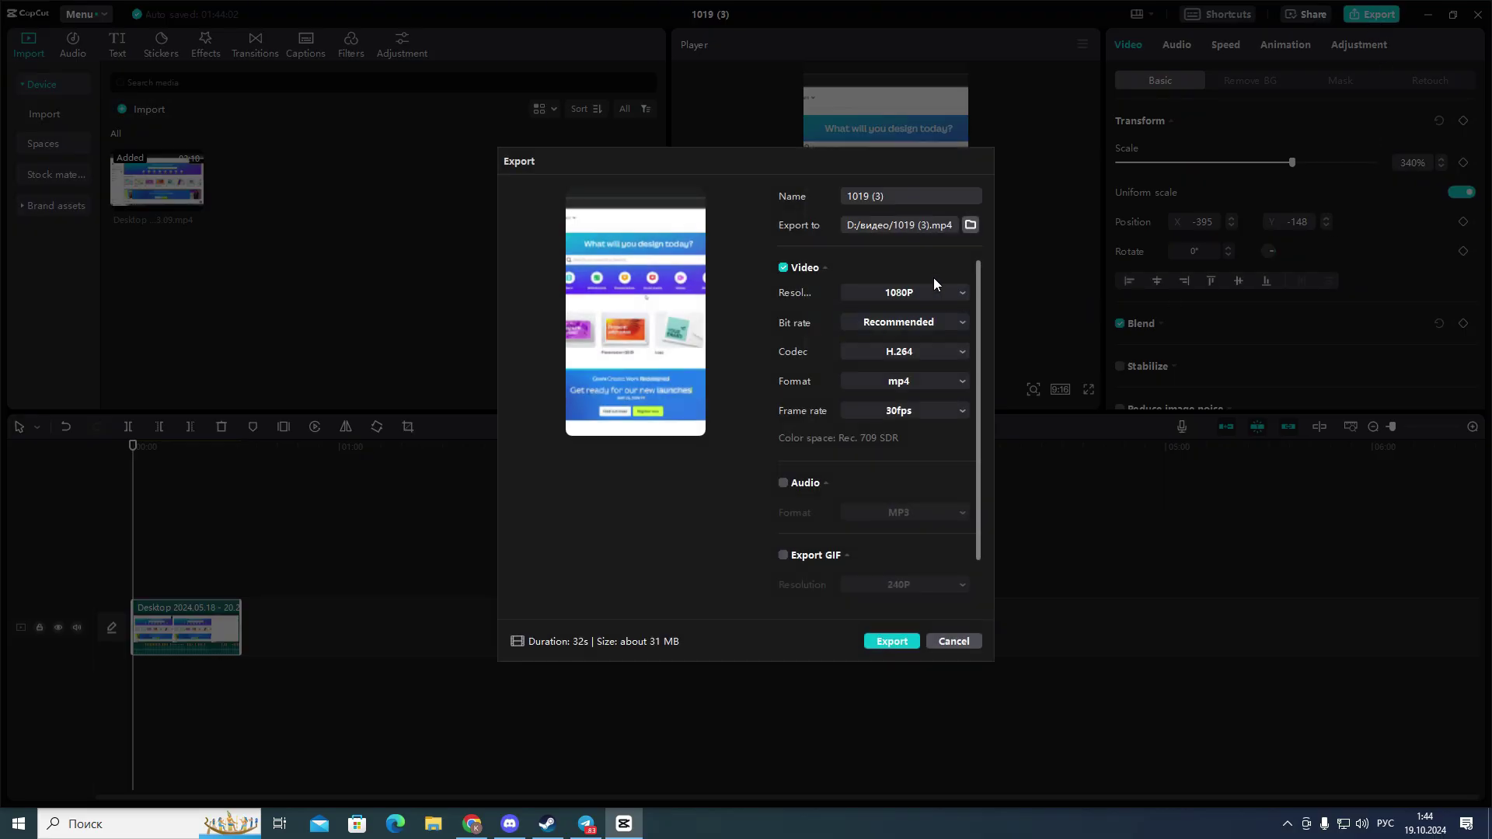
click(932, 297)
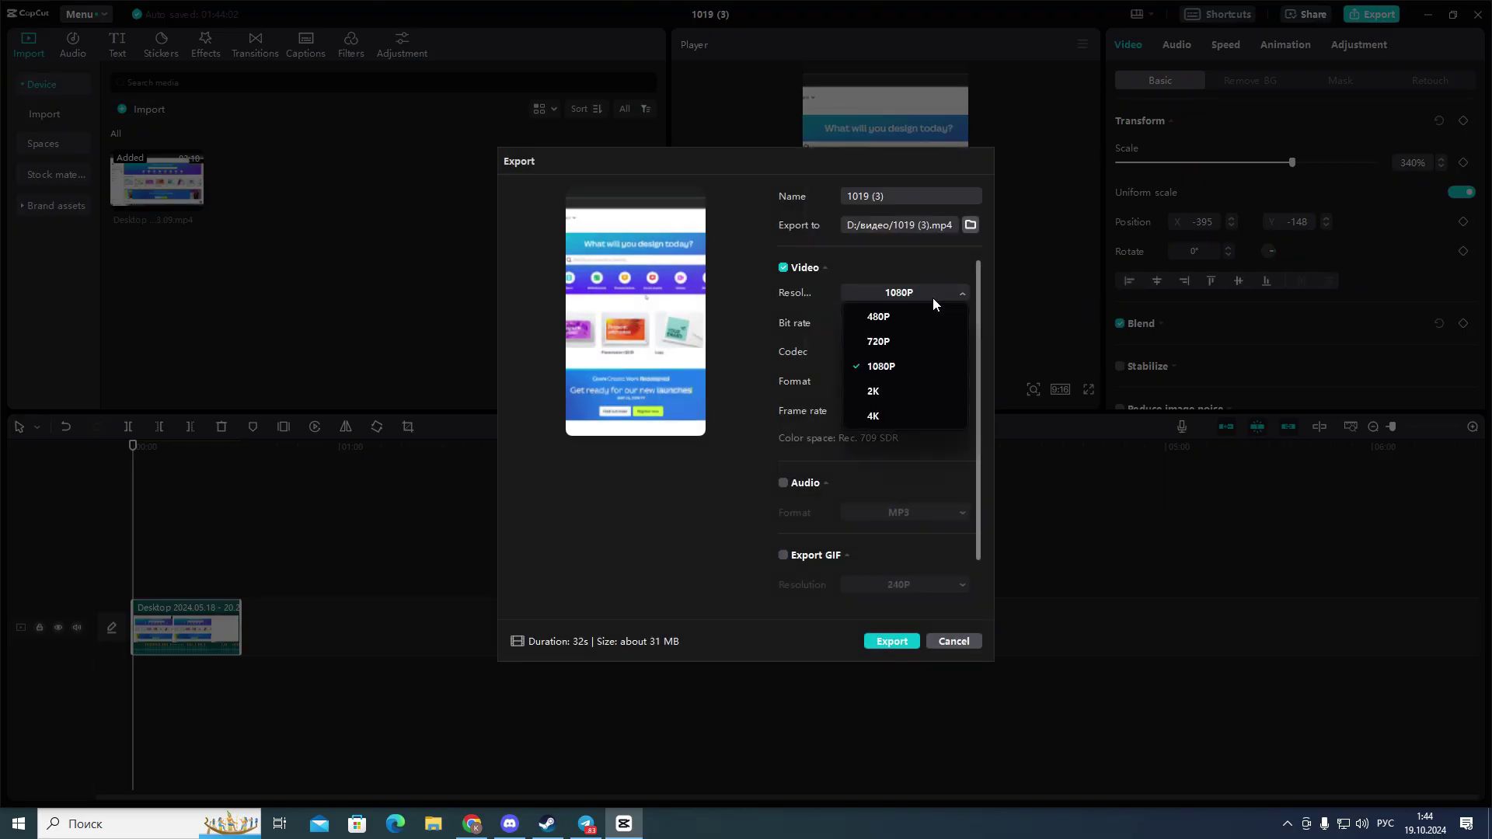
click(885, 415)
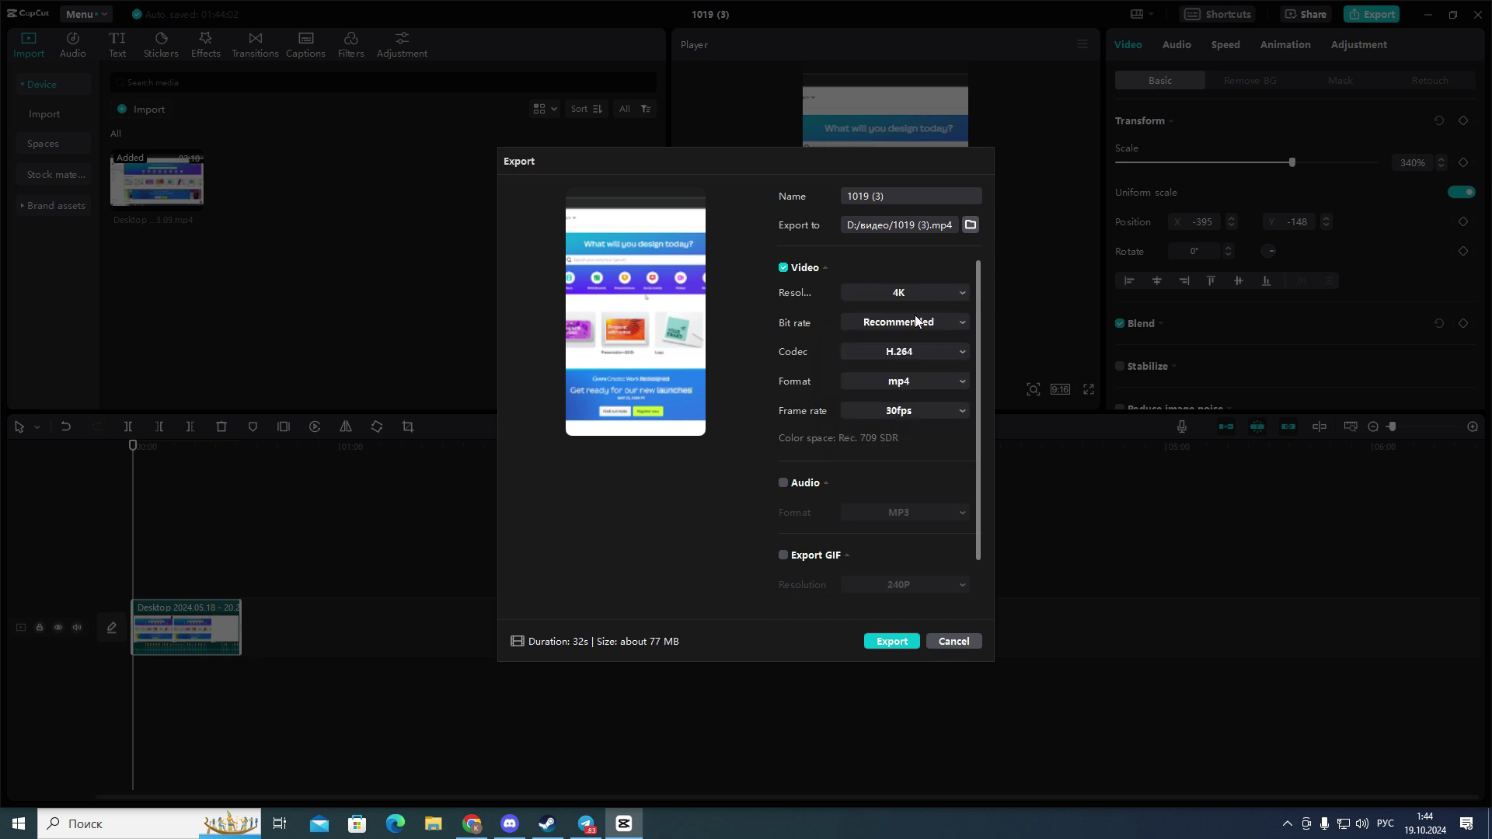
click(891, 641)
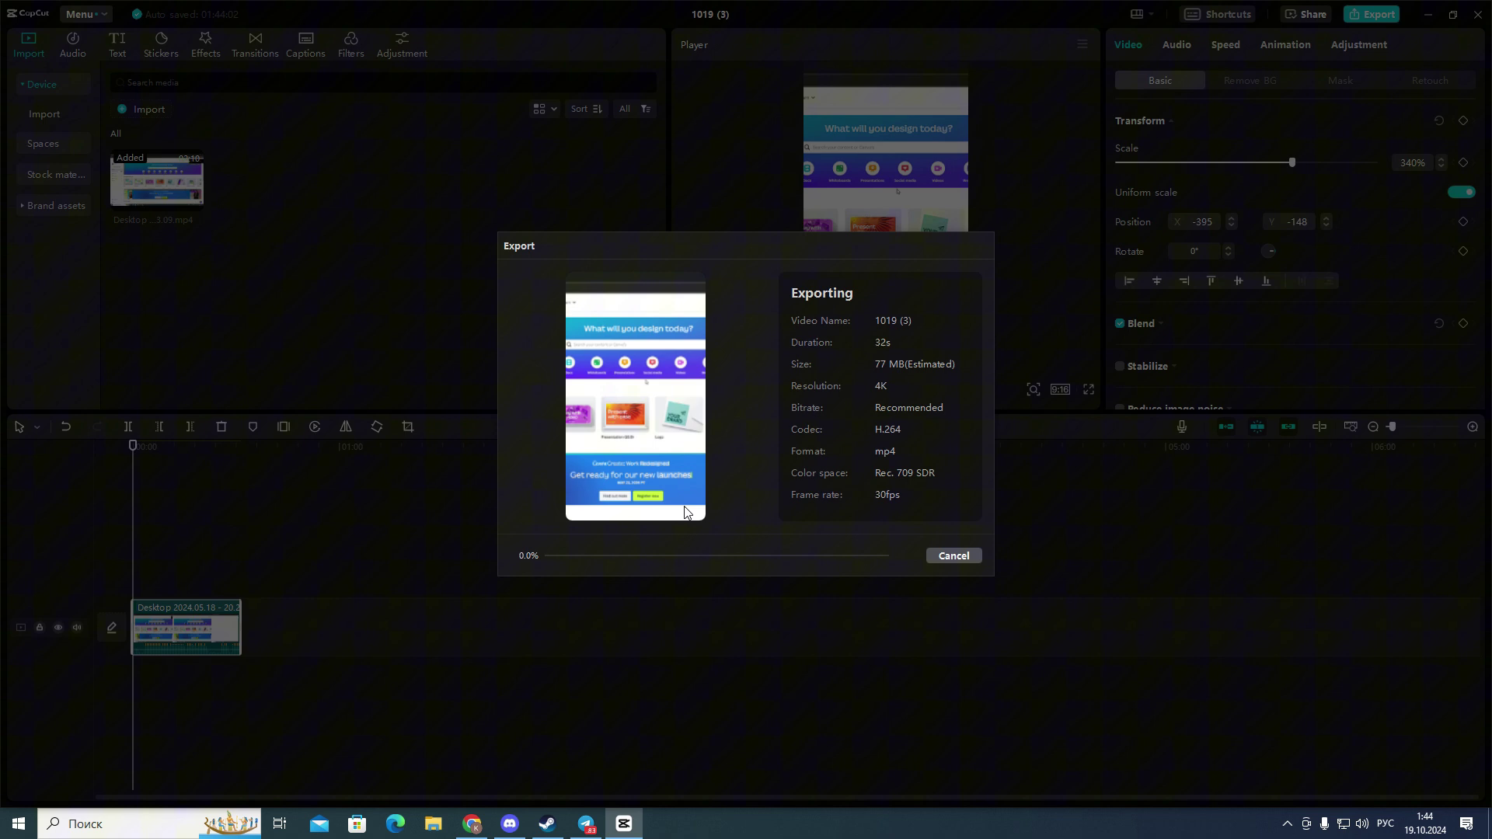